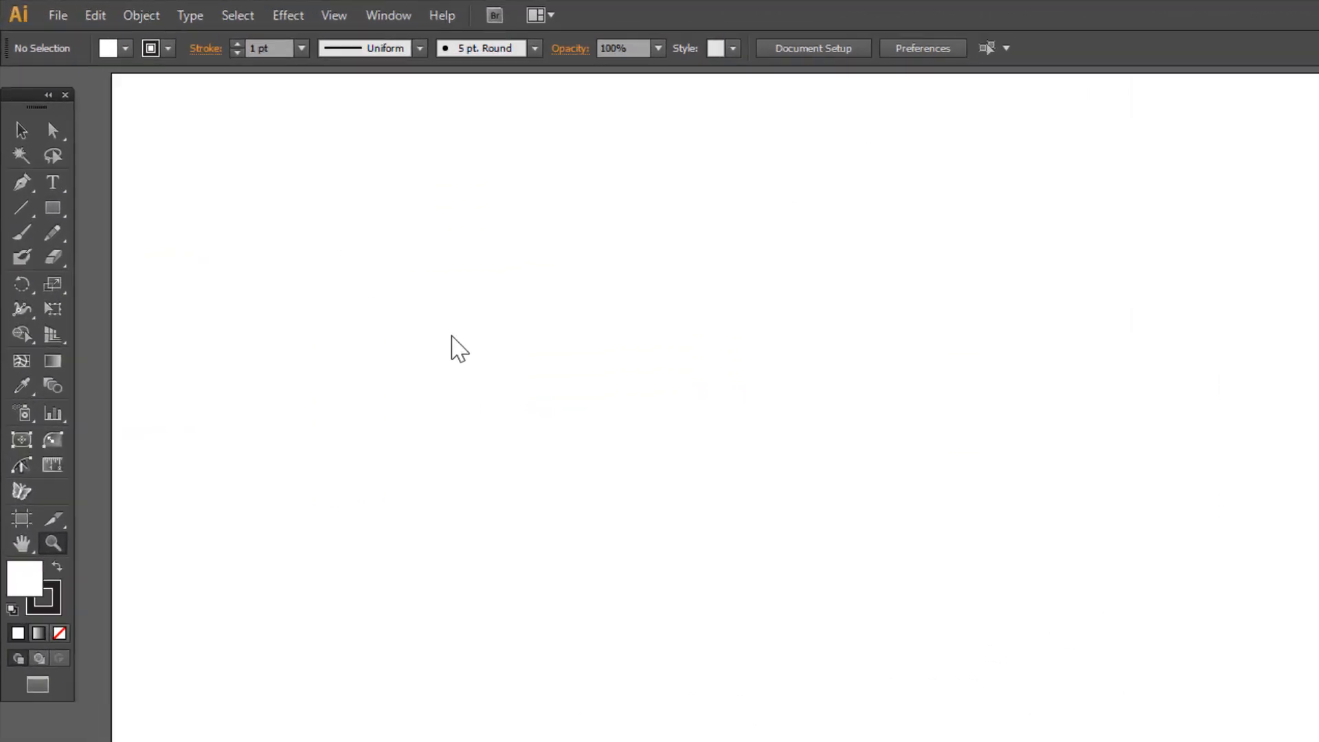
- Draw a rectangle over the whole artboard and fill it with the bright blue swatch
left_click(54, 220)
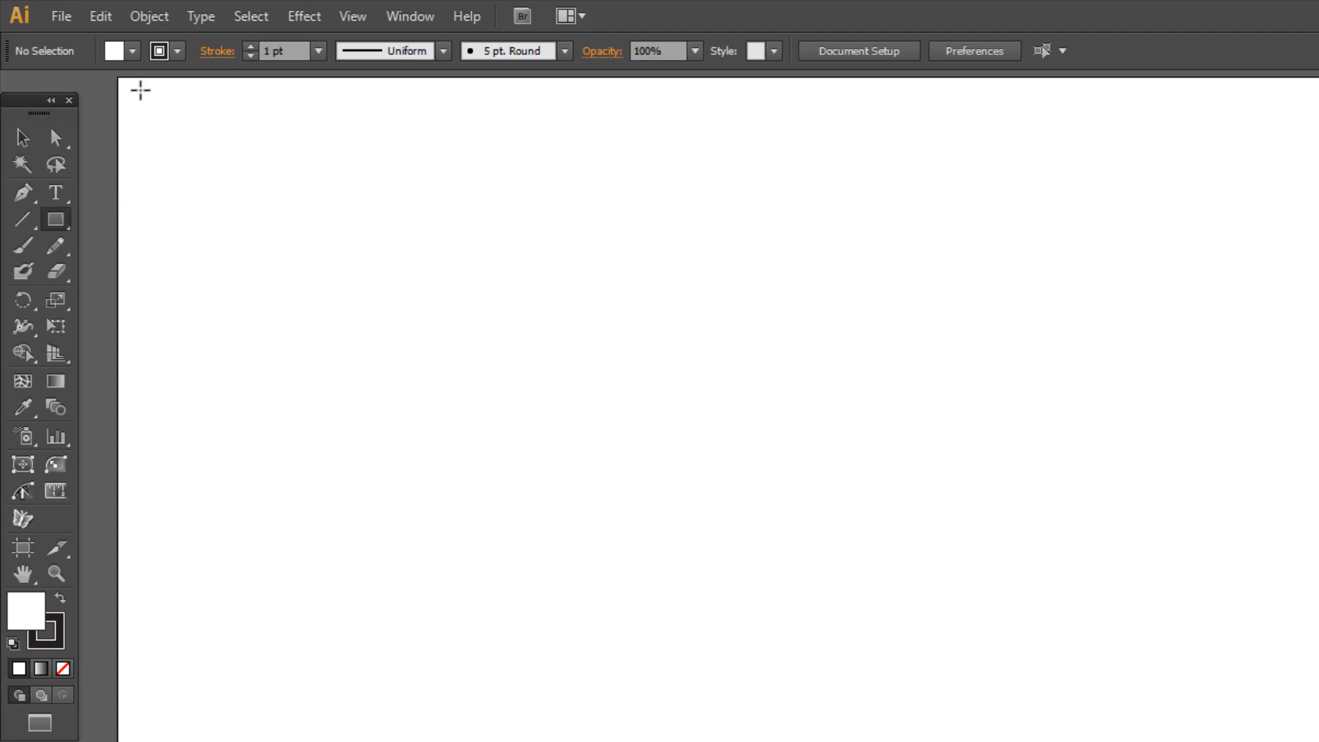
left_click_drag(135, 93, 181, 145)
left_click_drag(250, 254, 1131, 719)
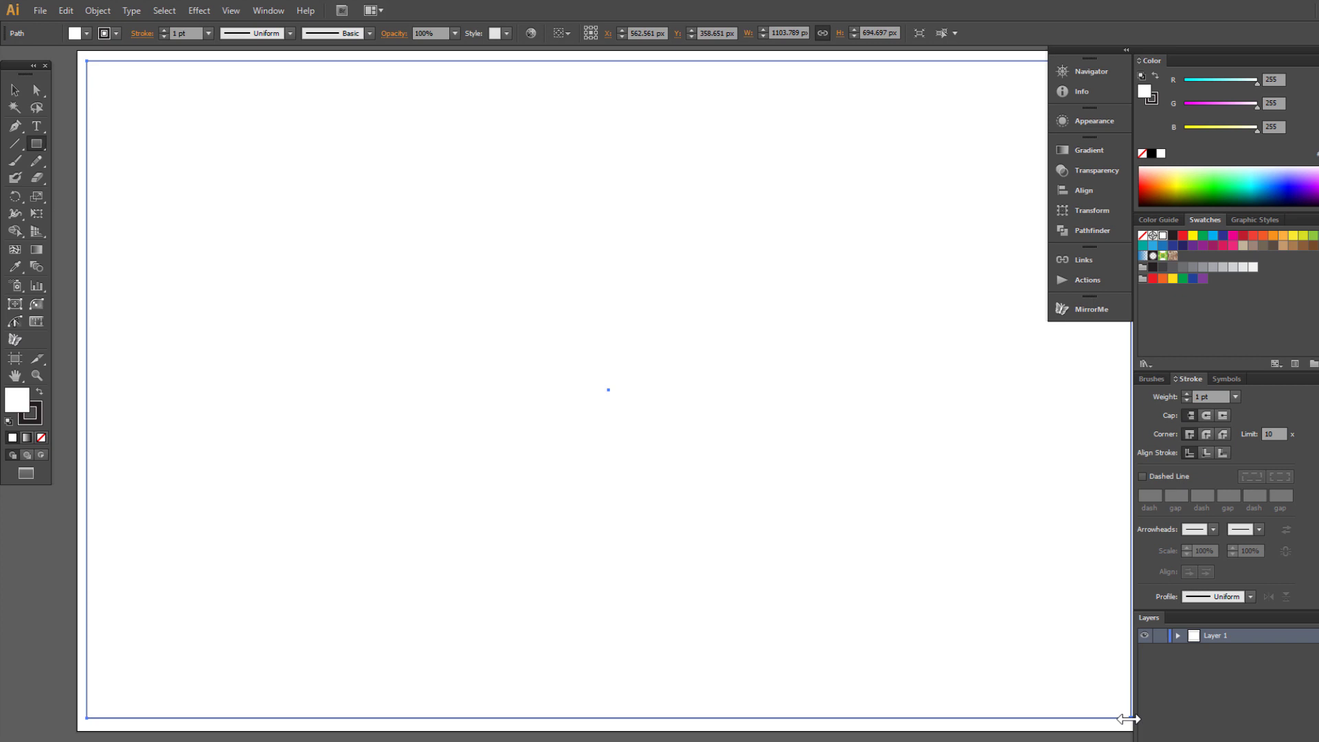
left_click(1214, 241)
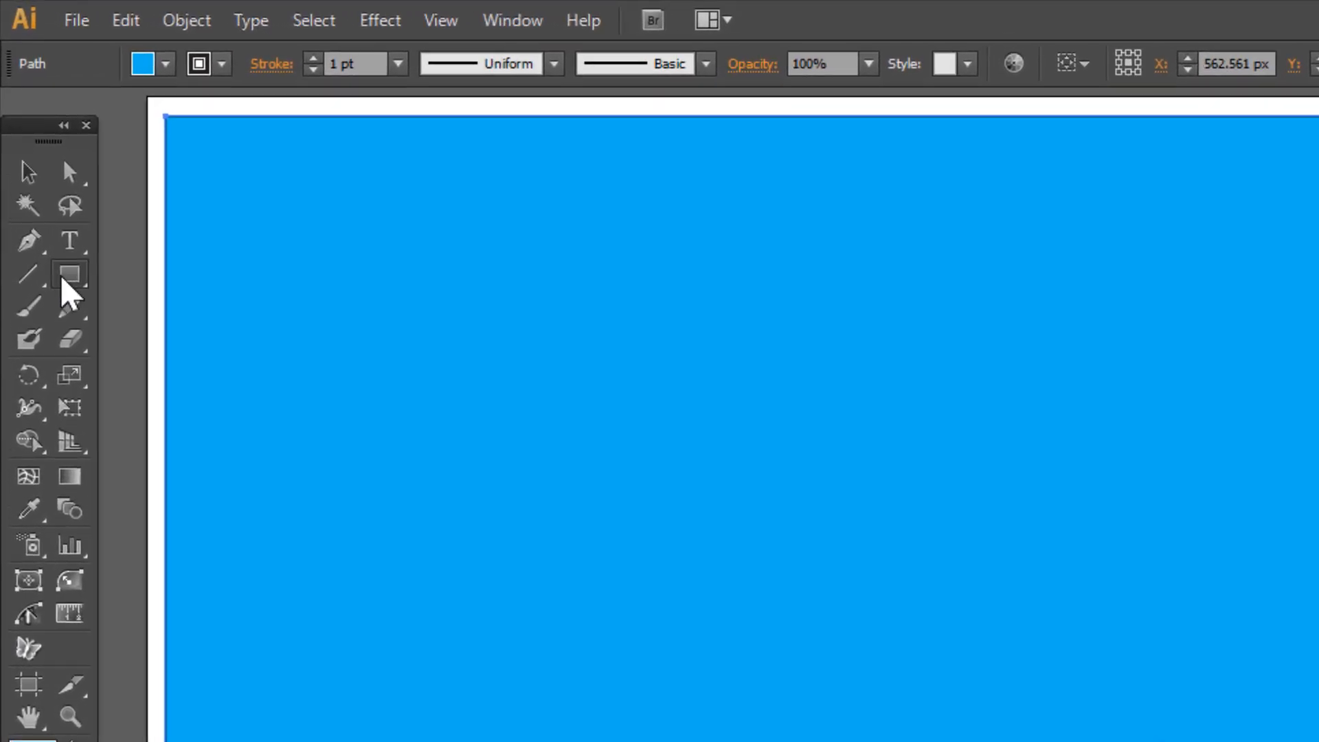
- Draw a wide ellipse on the blue background, filled white with the stroke set to None
left_click_drag(70, 277, 280, 329)
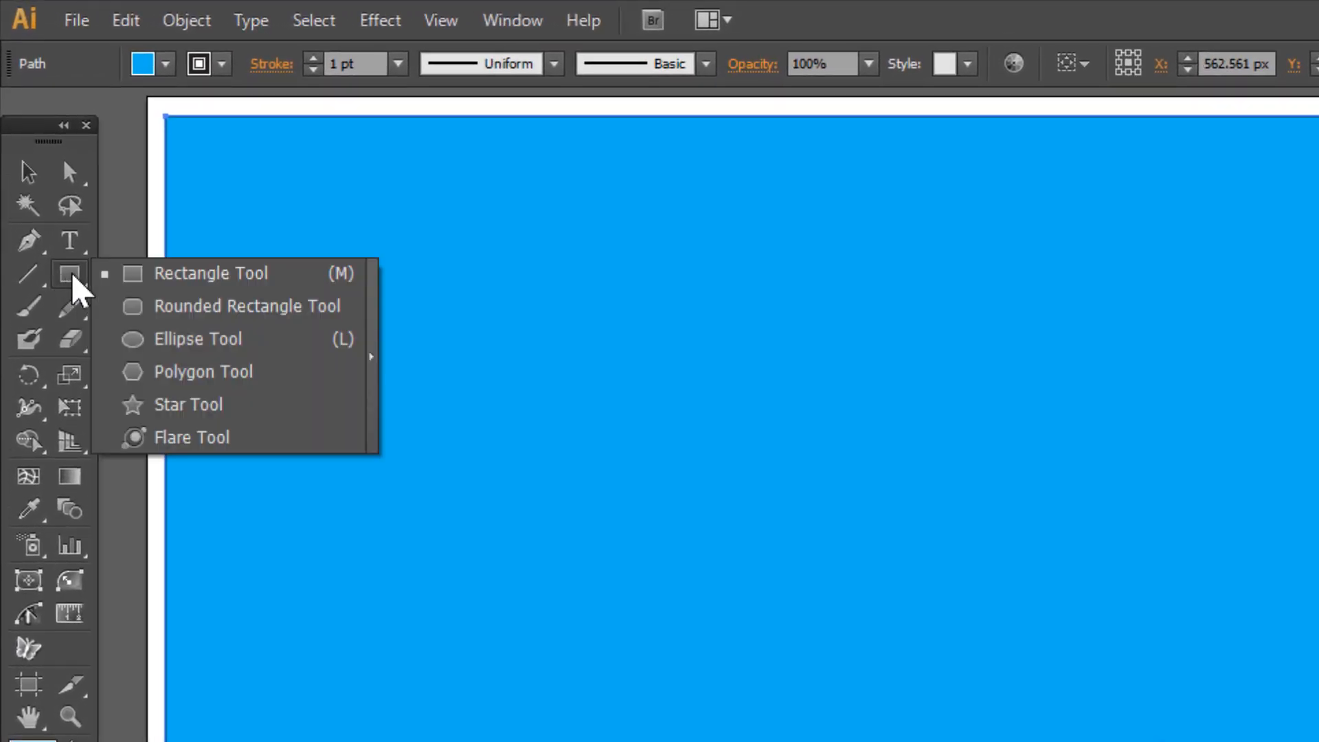
left_click(247, 345)
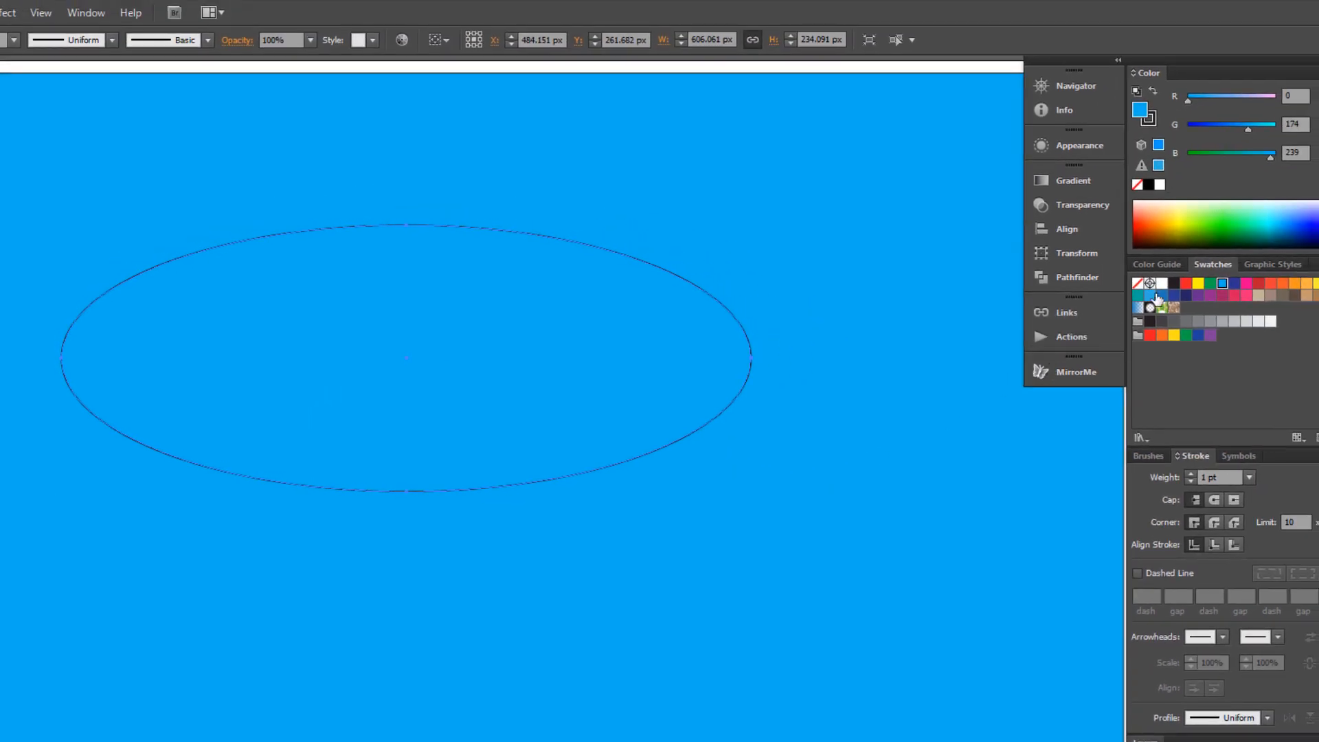
left_click(1162, 286)
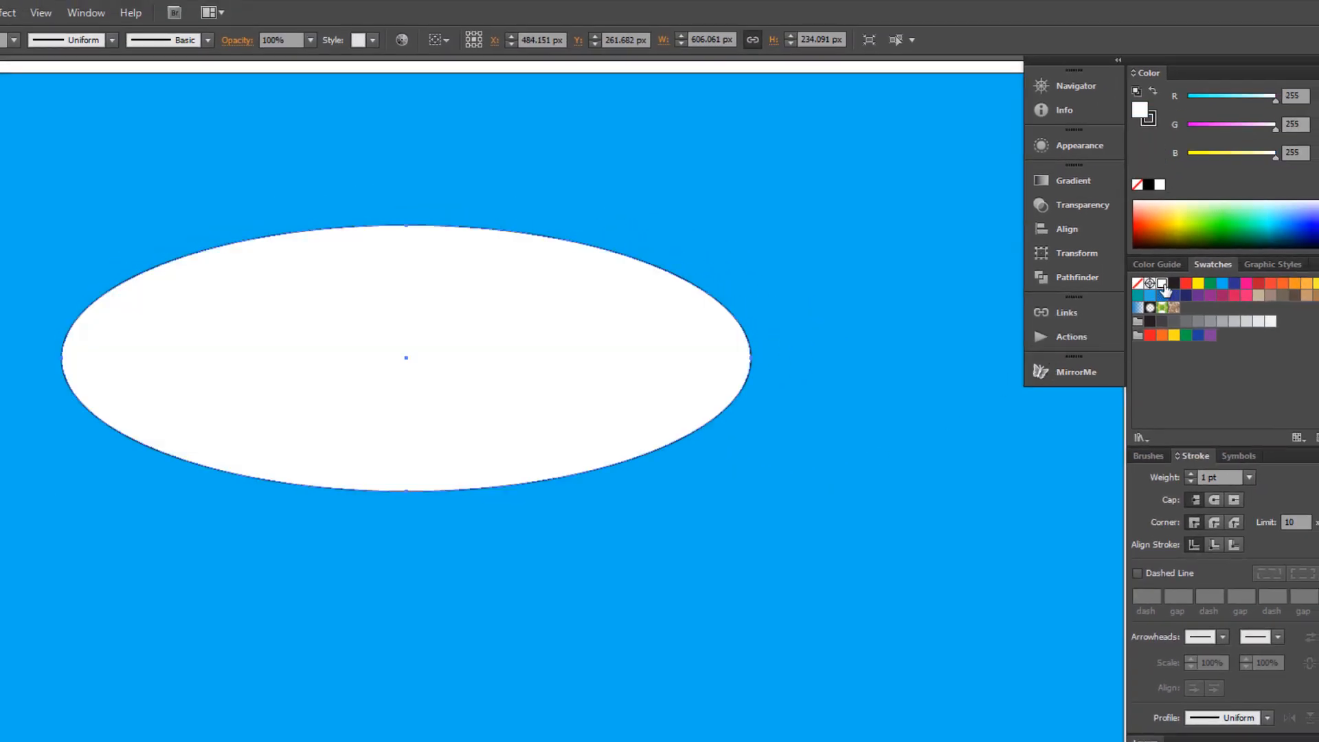
left_click(38, 502)
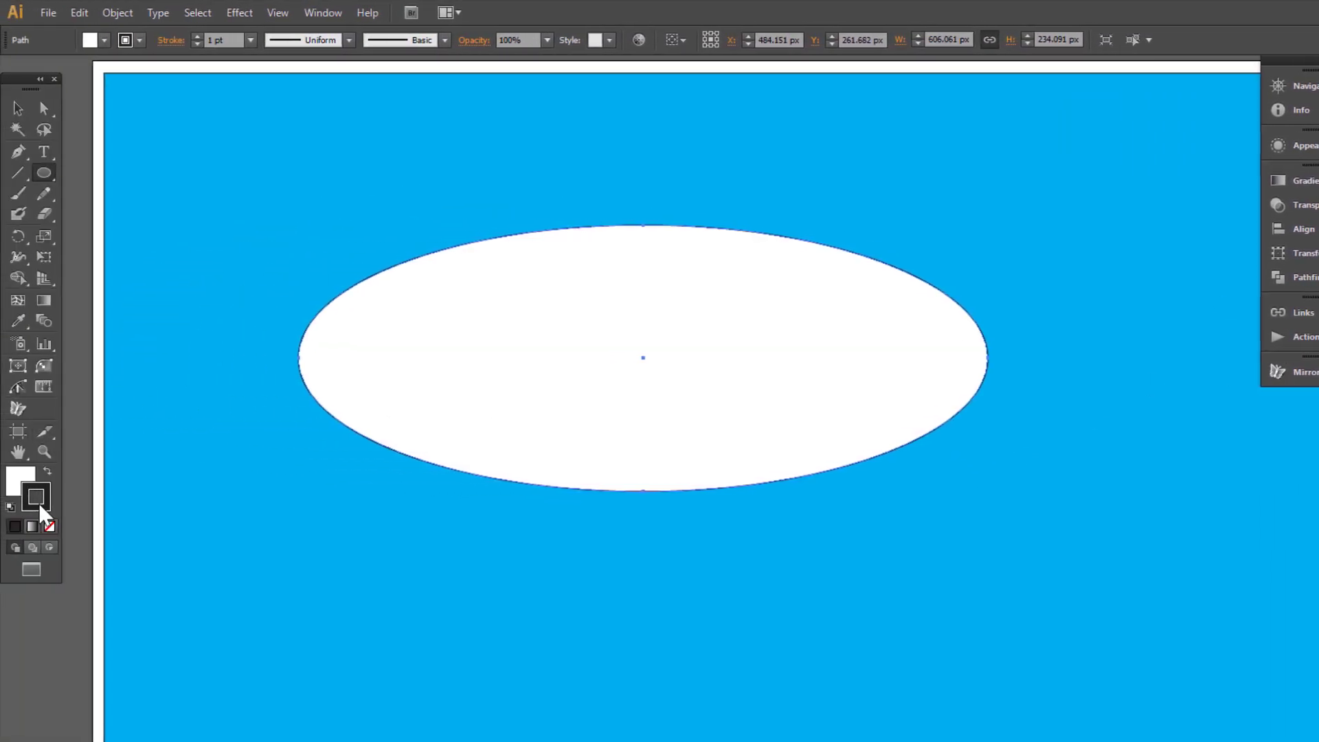
left_click(50, 527)
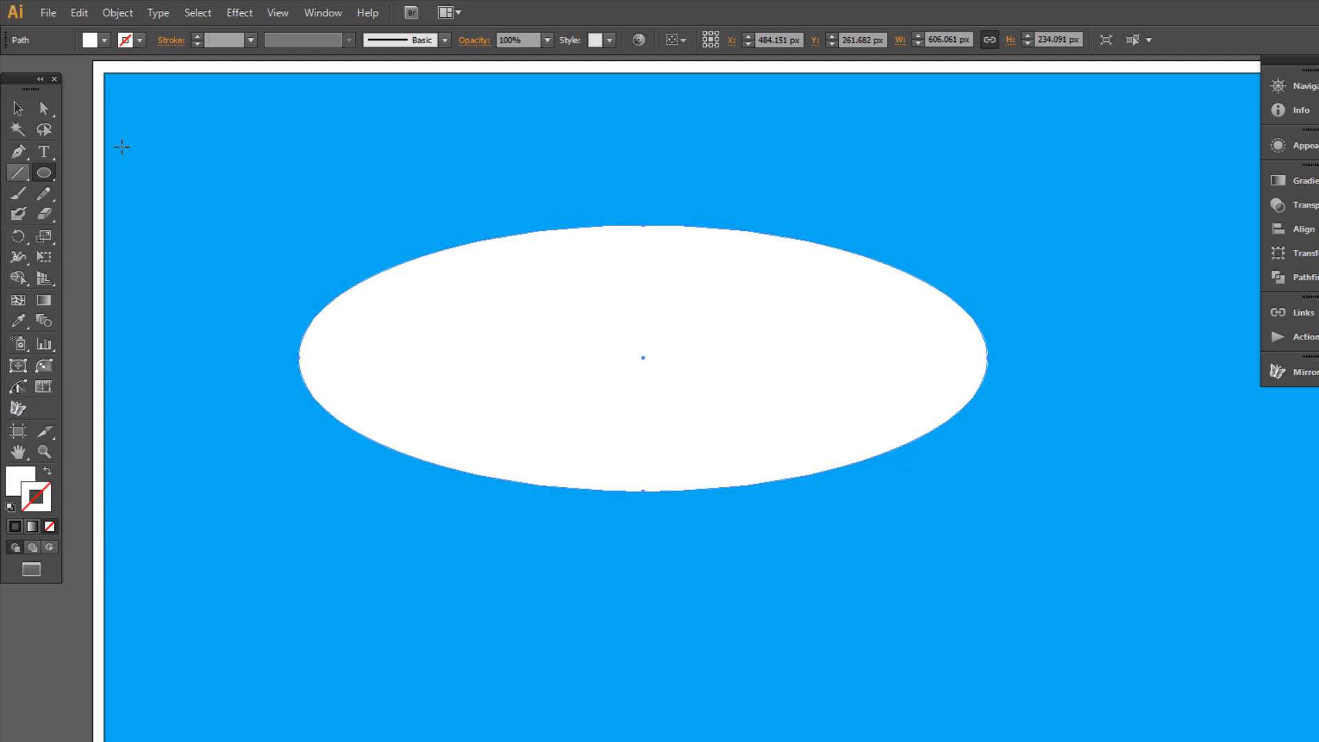
- Apply Effect > Stylize > Scribble to the ellipse and move its options dialog higher
left_click(237, 13)
mouse_move(393, 397)
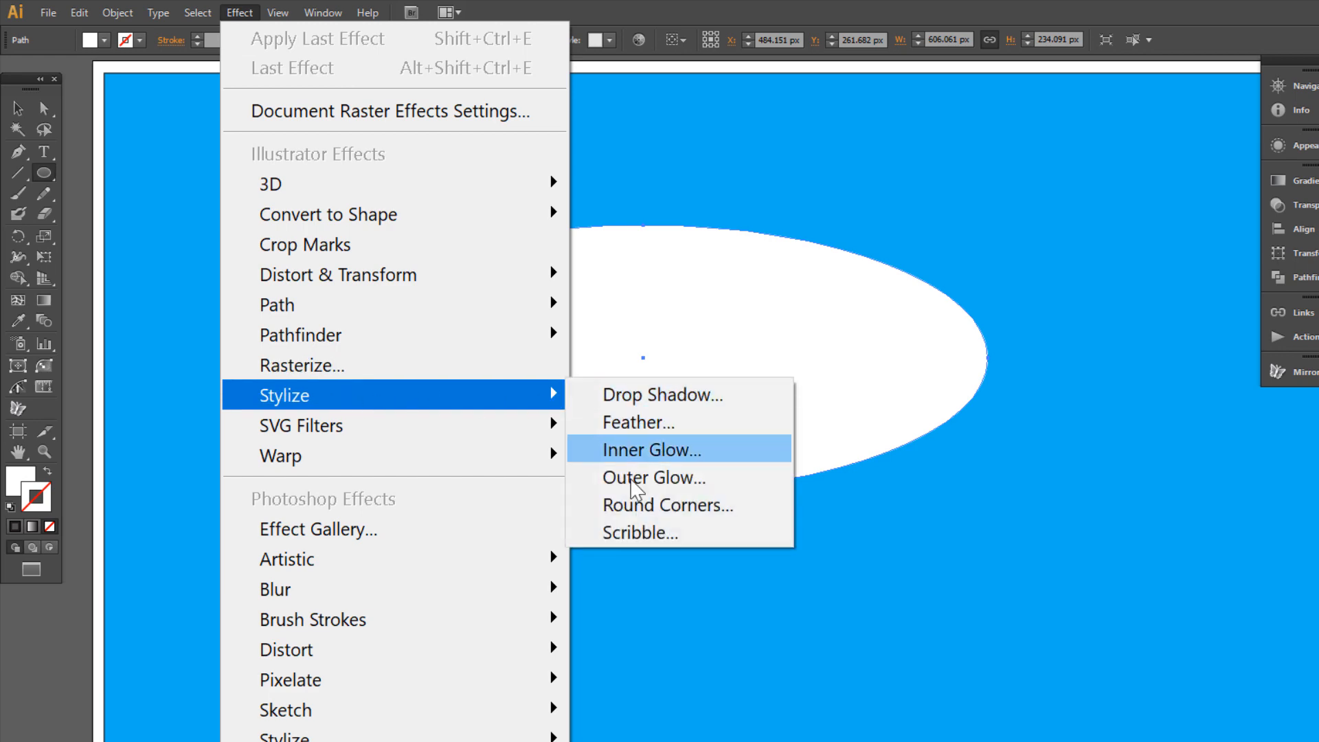
left_click(636, 532)
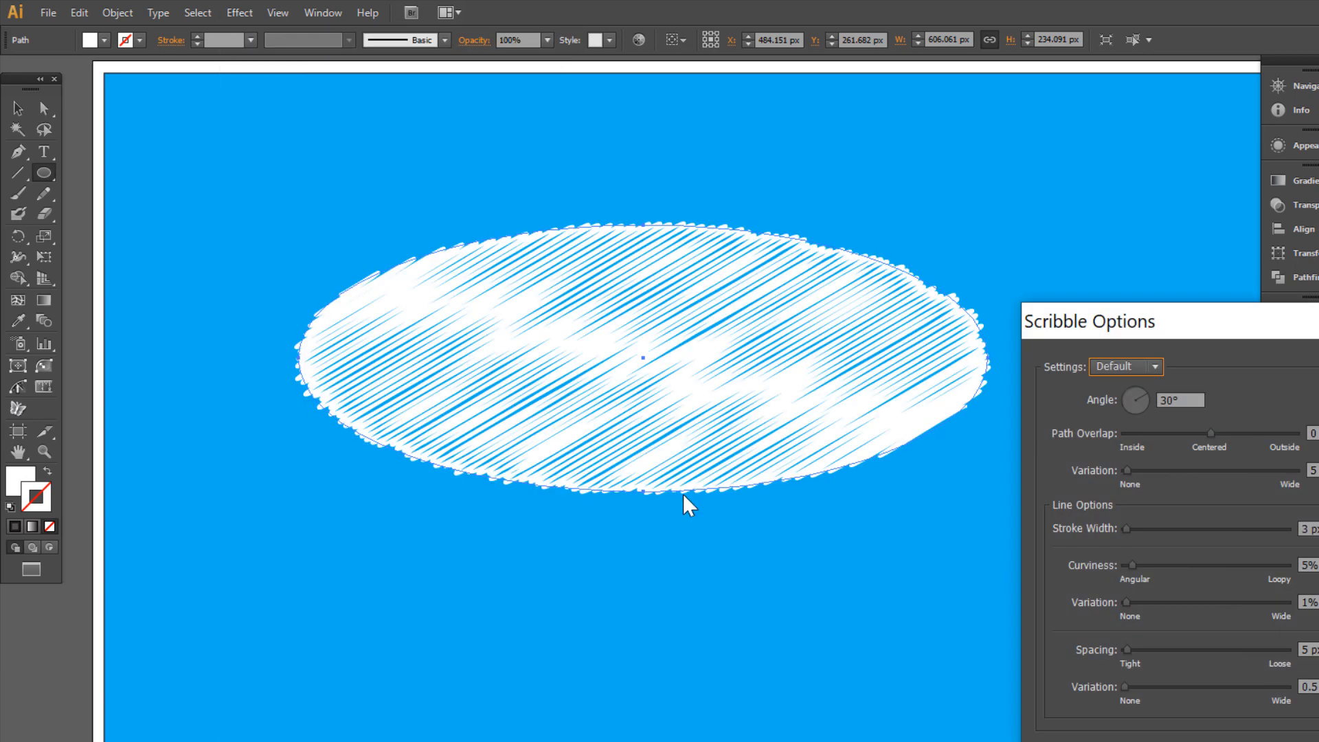
left_click_drag(1070, 310, 1078, 155)
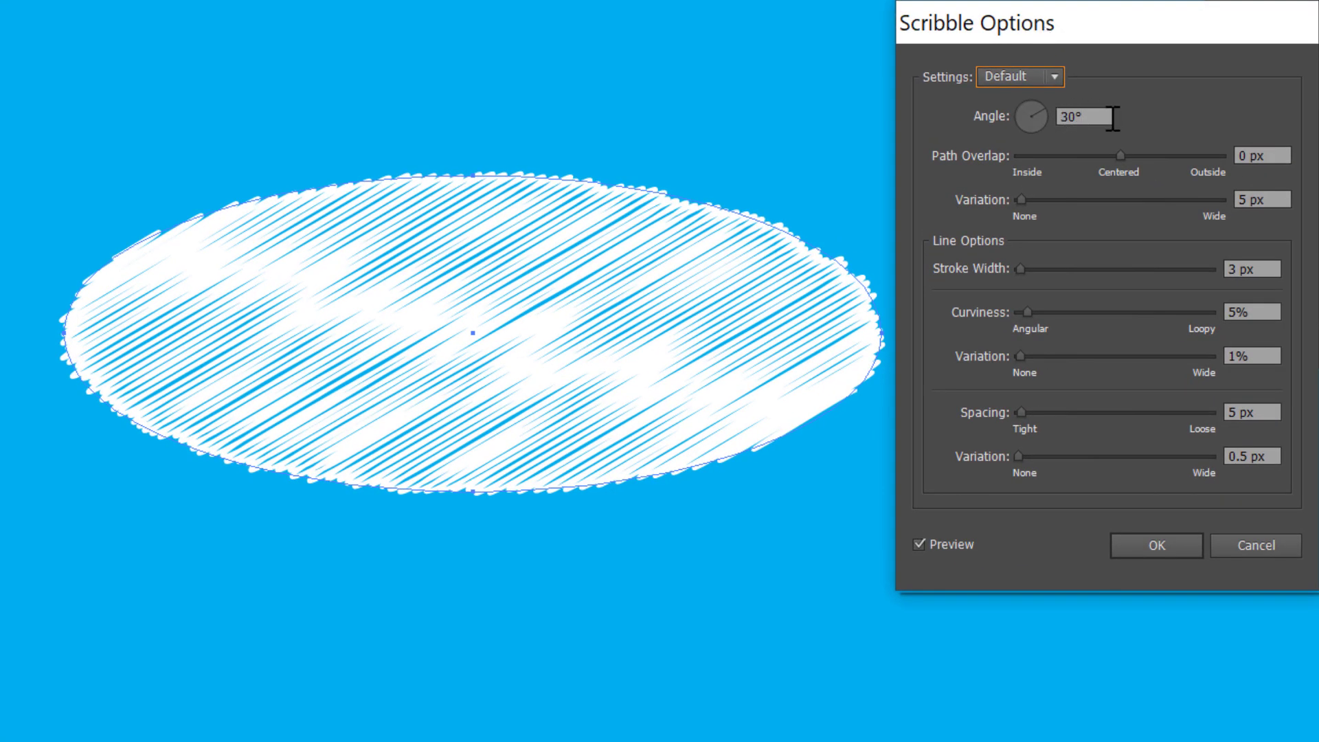
- Set scribble angle 100°, path overlap -60 px with 40 px variation and 140 px stroke width
left_click(1085, 116)
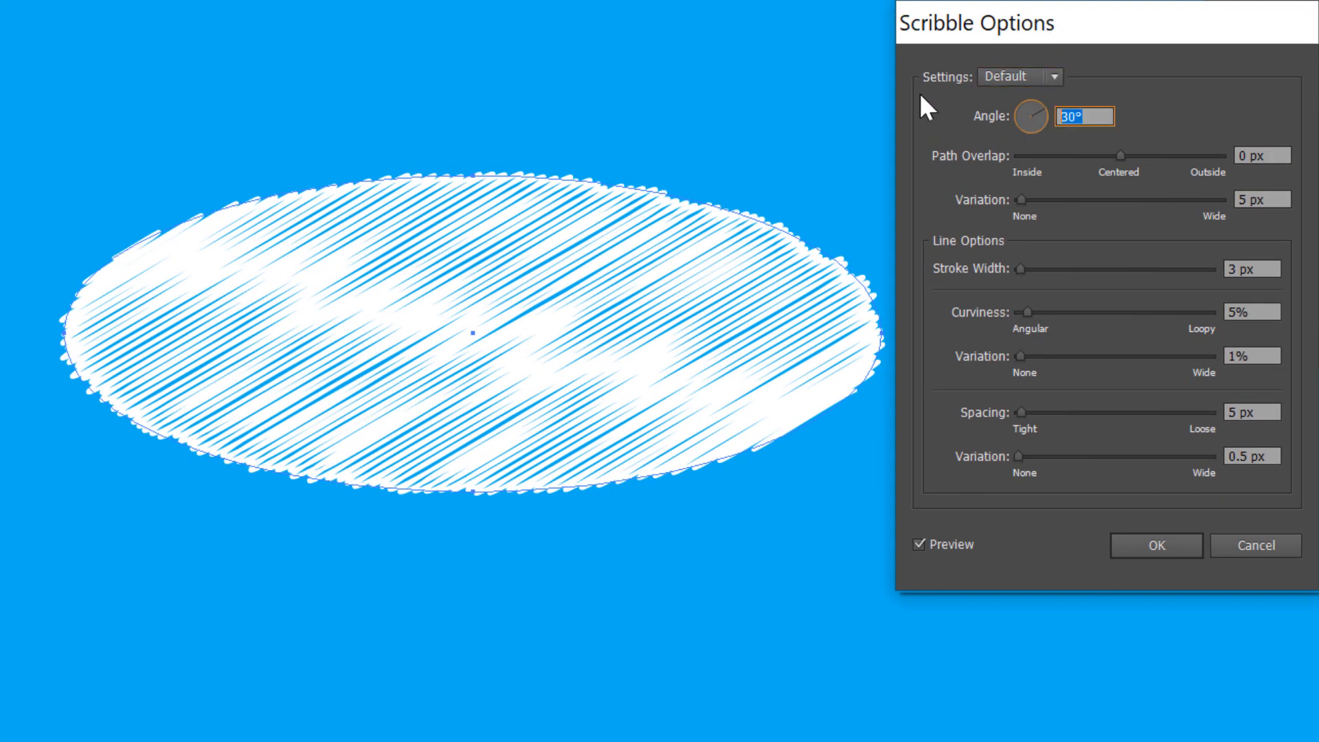
type("100")
key("Tab")
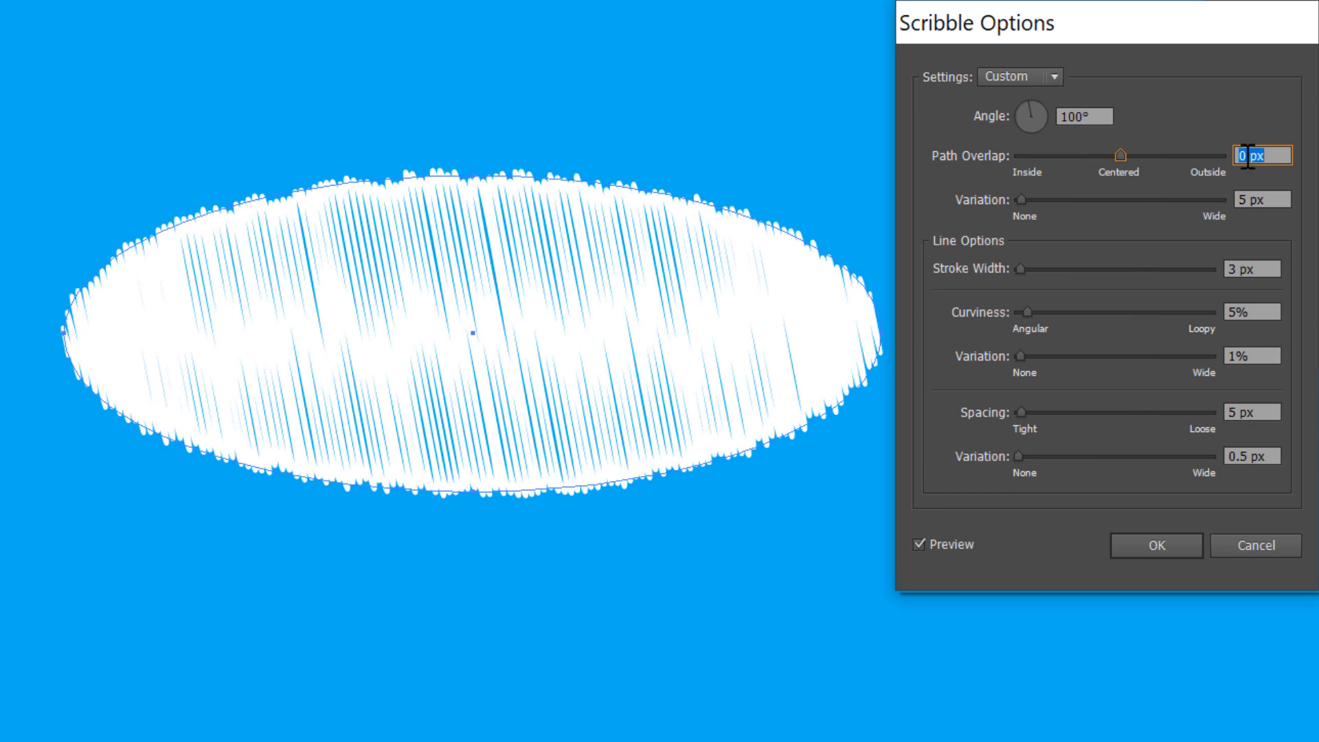
type("-60")
key("Tab")
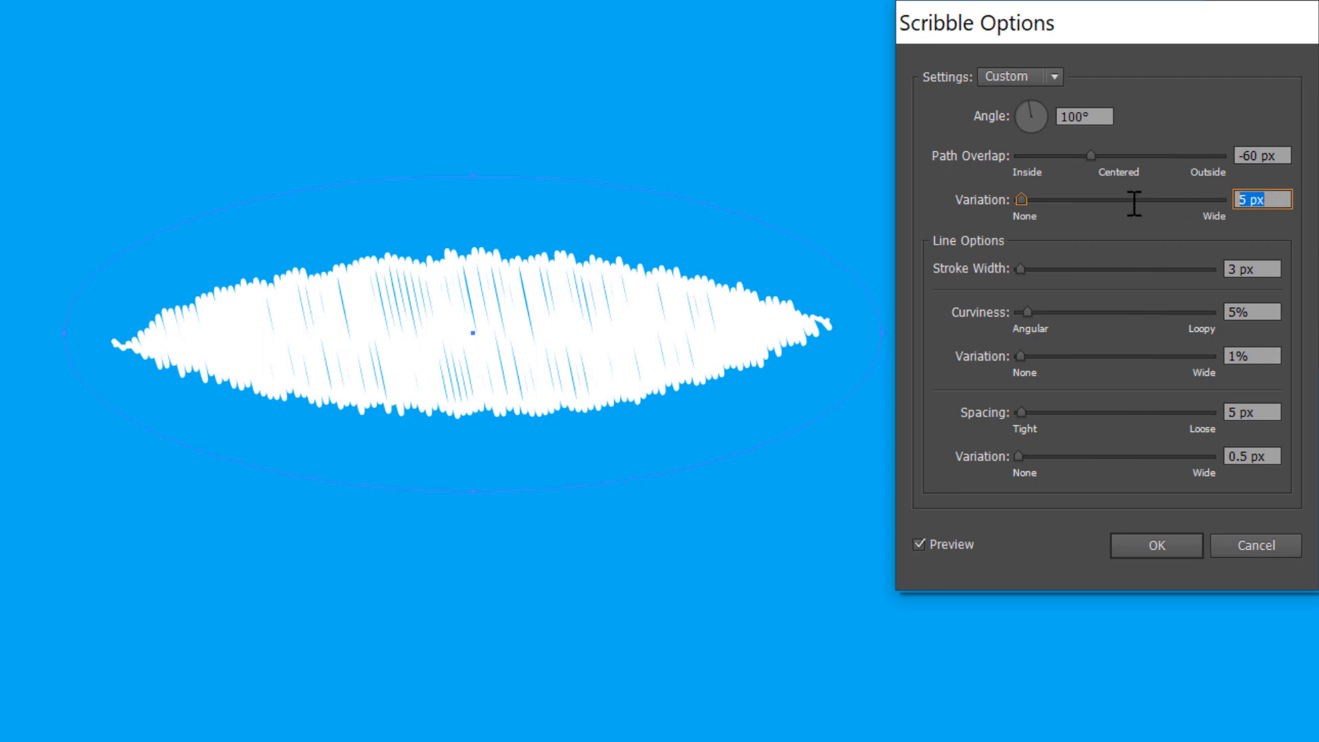
type("40")
key("Tab")
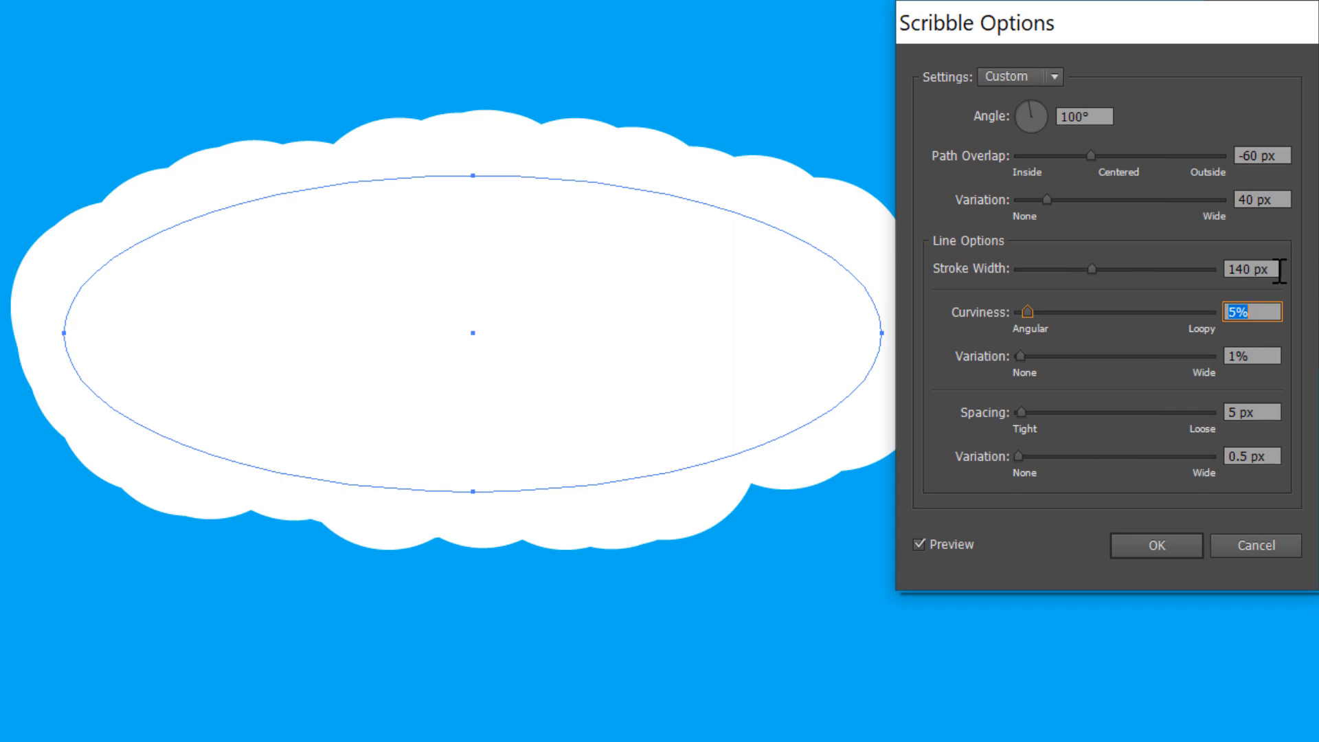
type("100")
key("Tab")
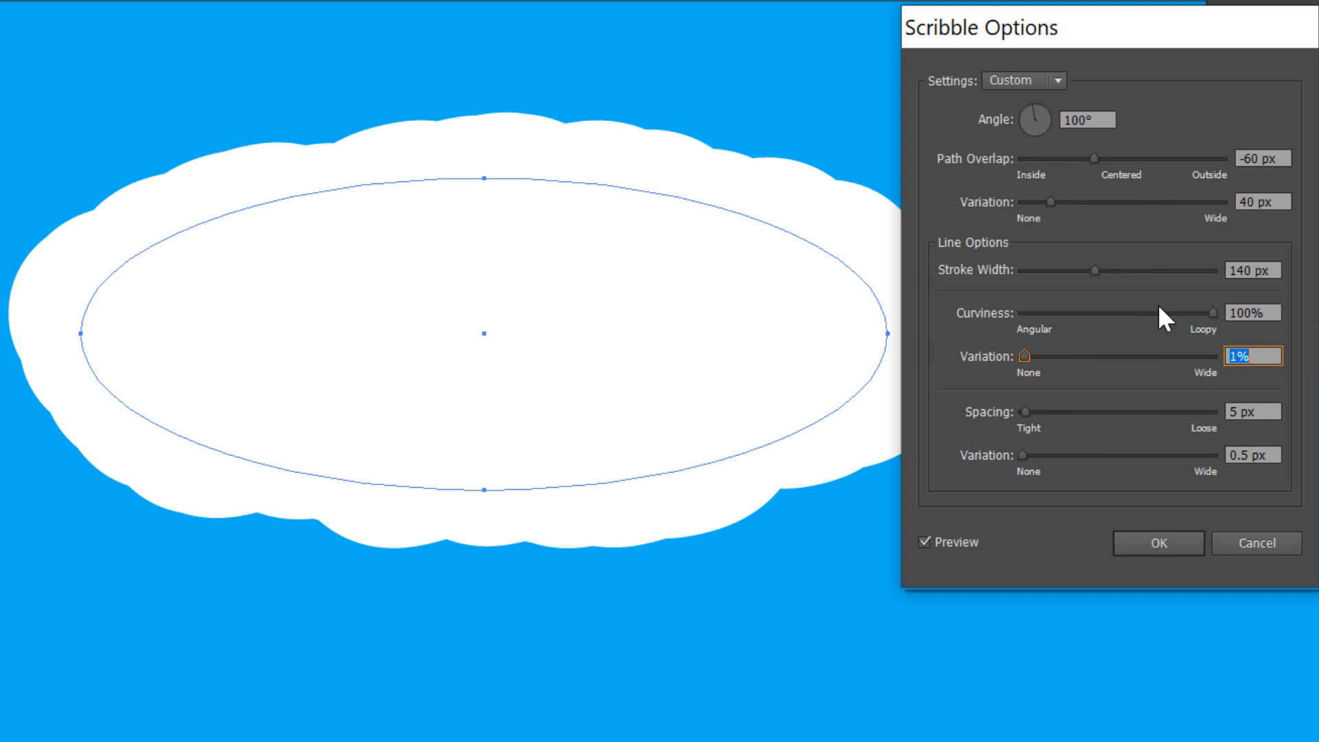
type("100")
- Set curviness variation 100%, spacing 35 px and spacing variation 10 px
key("Tab")
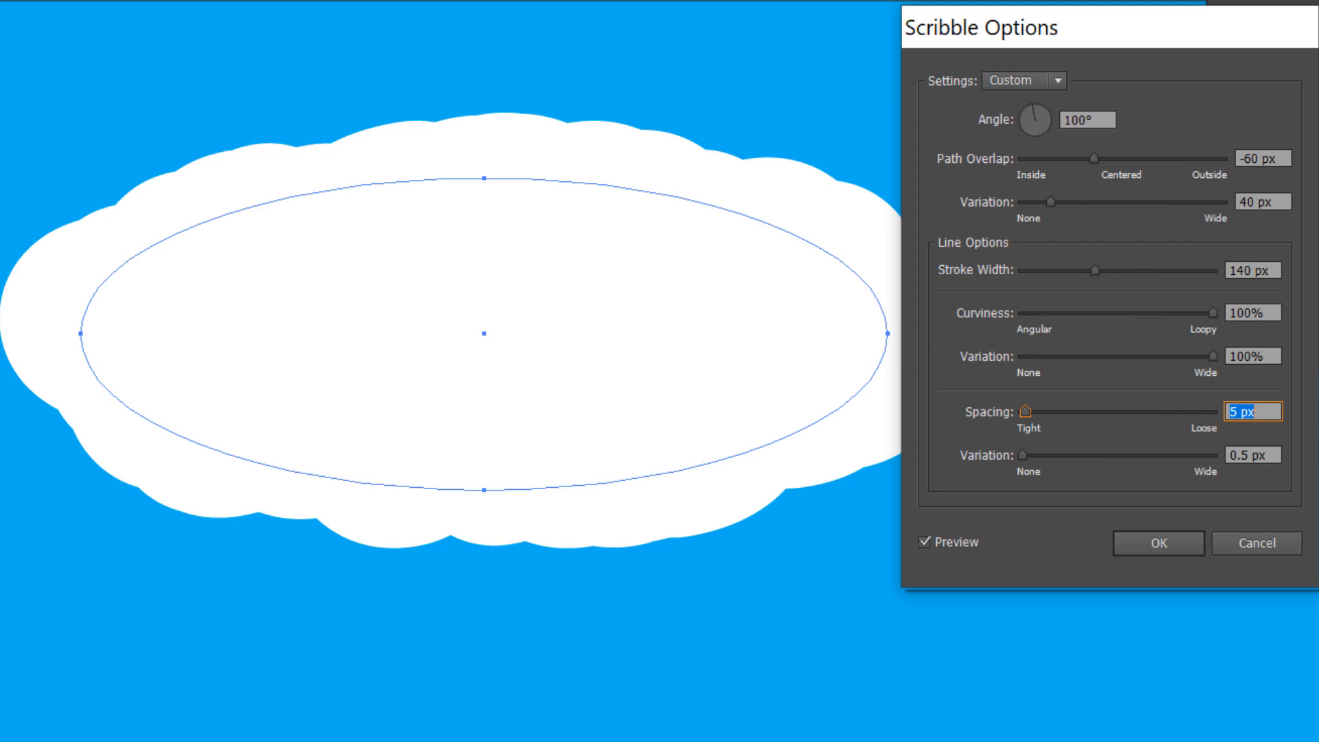
type("35")
key("Tab")
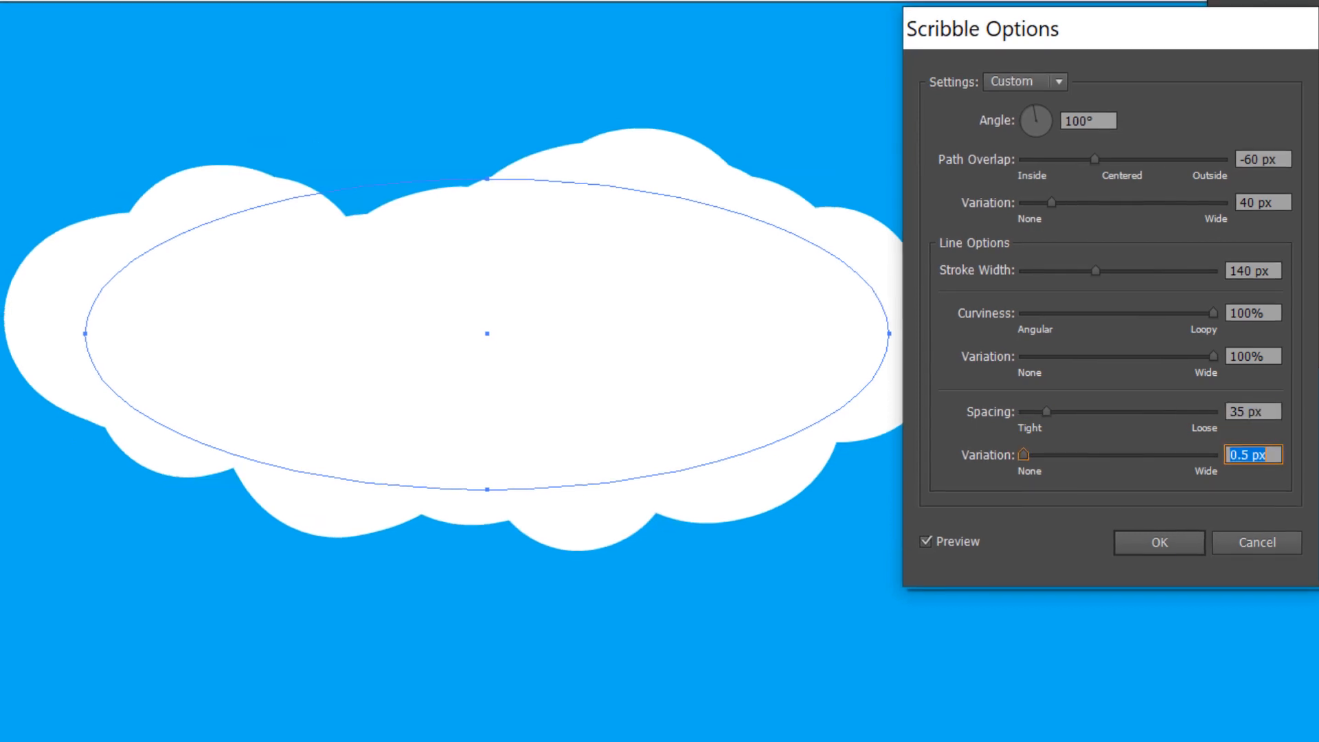
type("10")
key("Tab")
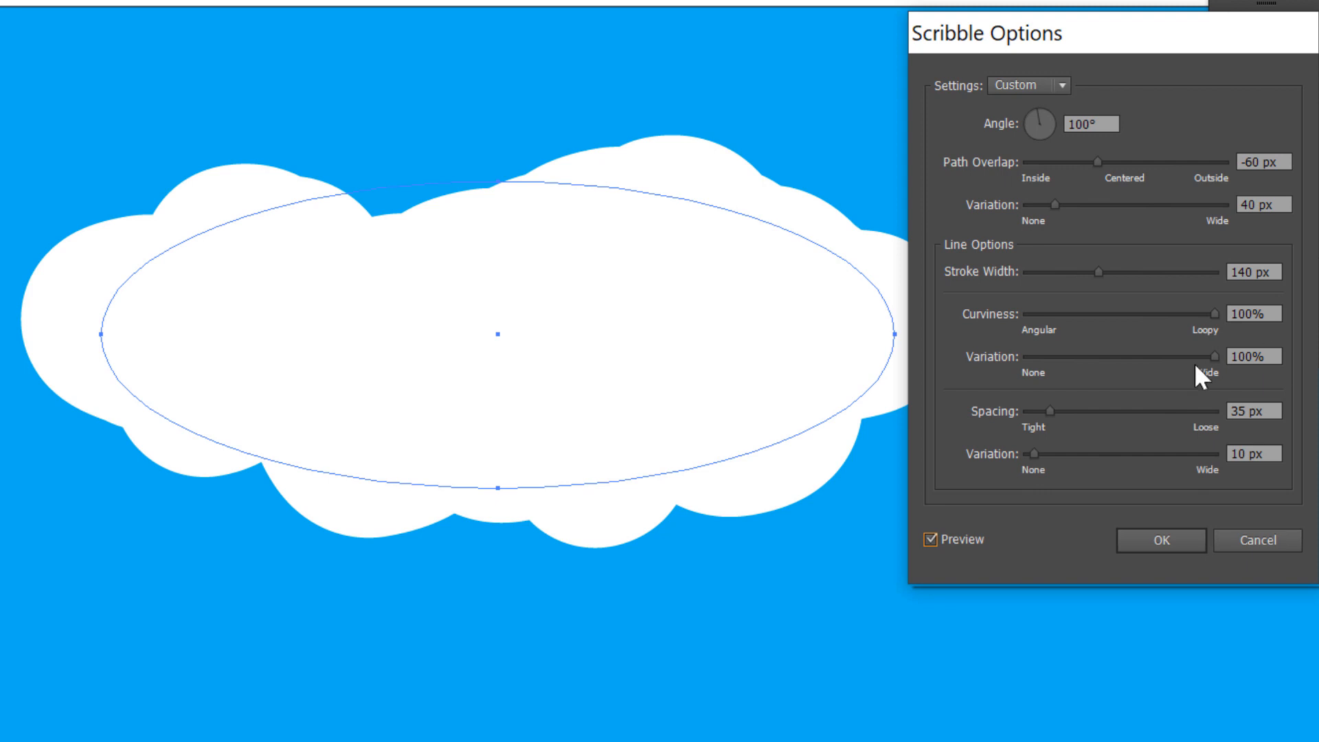
- Loosen the scribble spacing further and increase its spacing variation with the sliders
left_click(1063, 411)
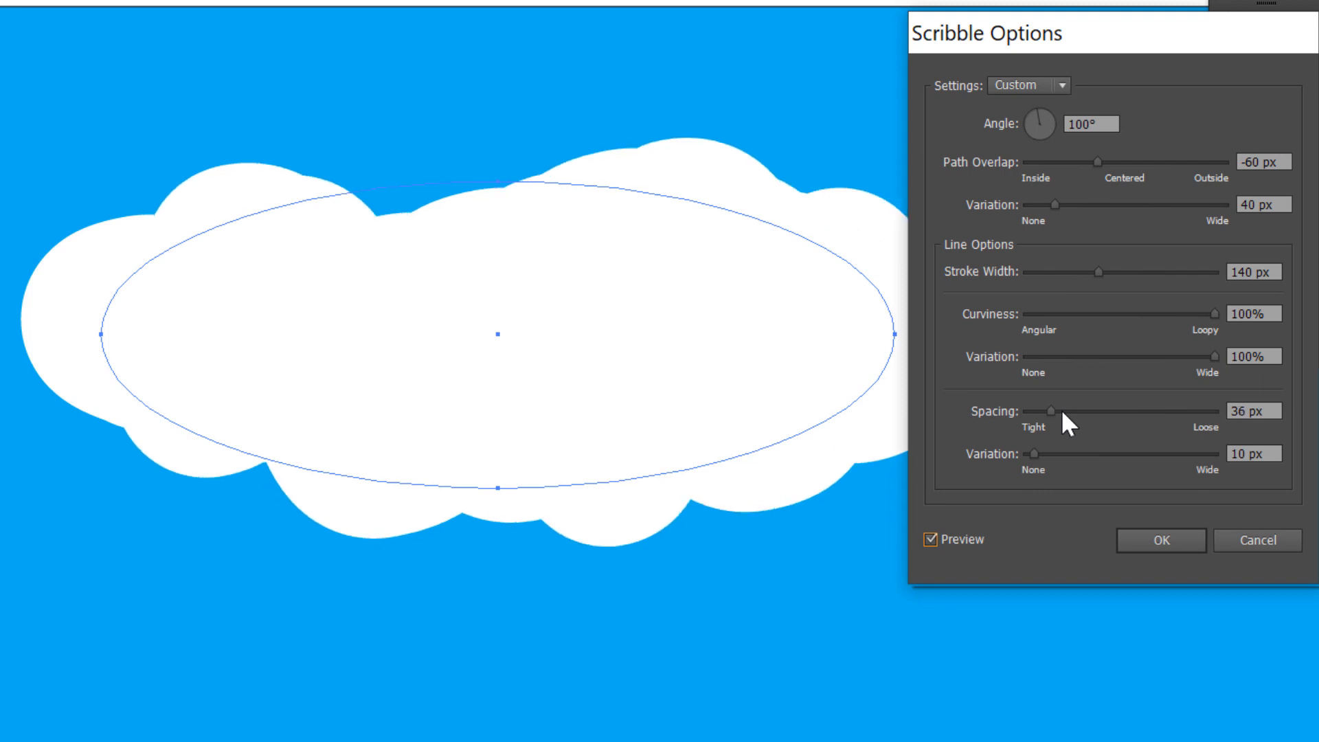
left_click_drag(1126, 36, 1165, 36)
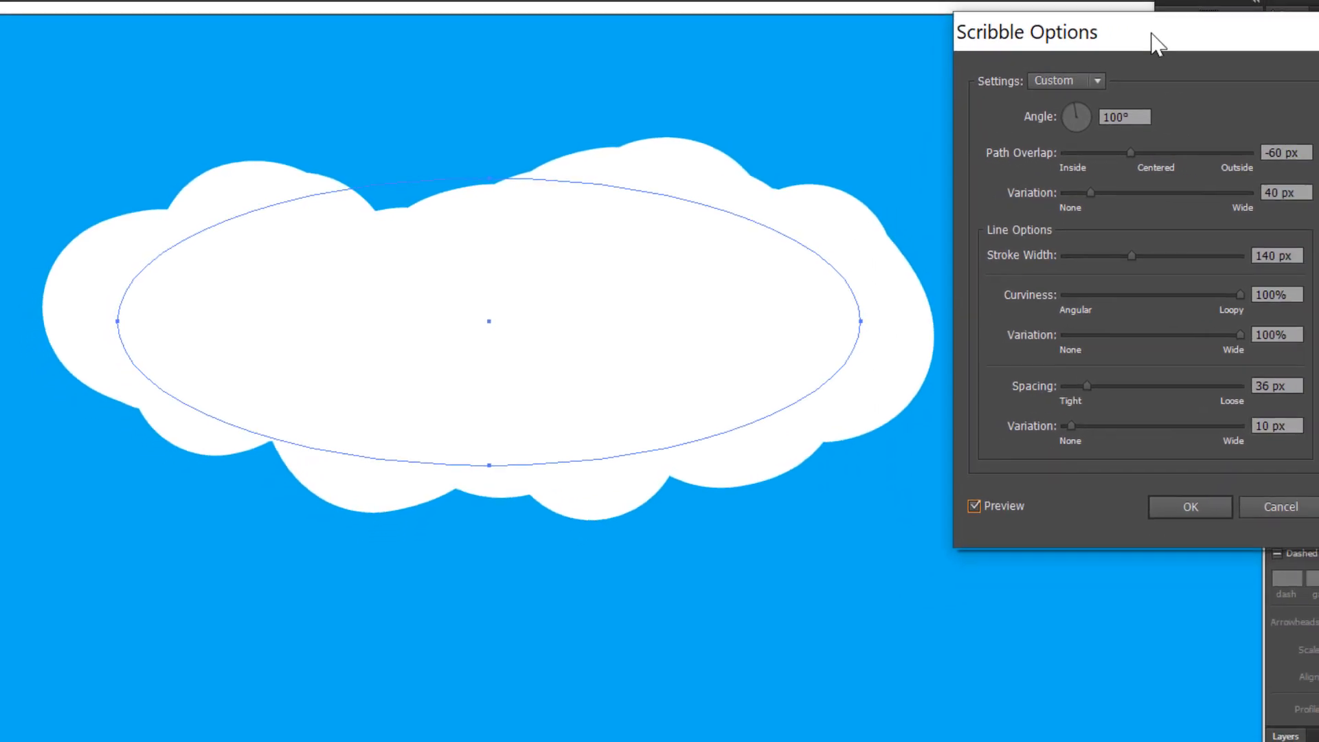
left_click(1100, 385)
left_click(1101, 385)
left_click(1108, 424)
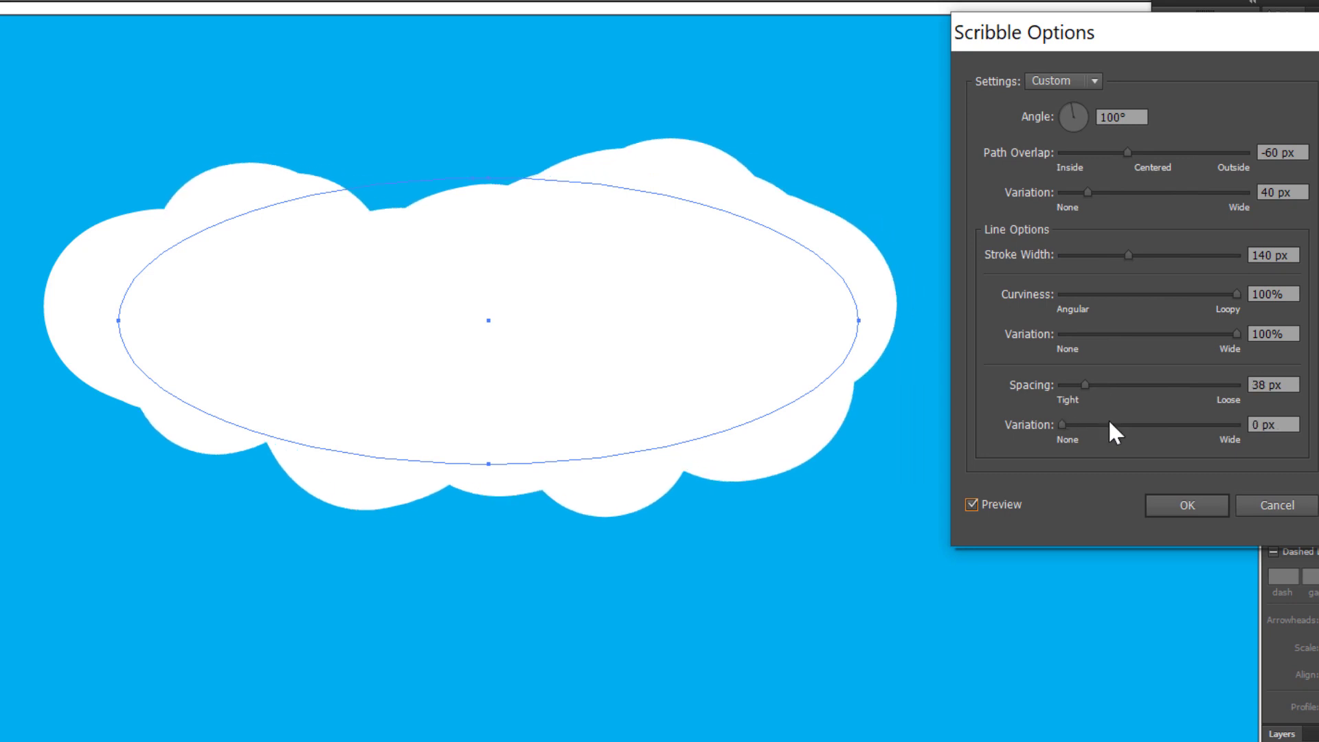
left_click(1108, 154)
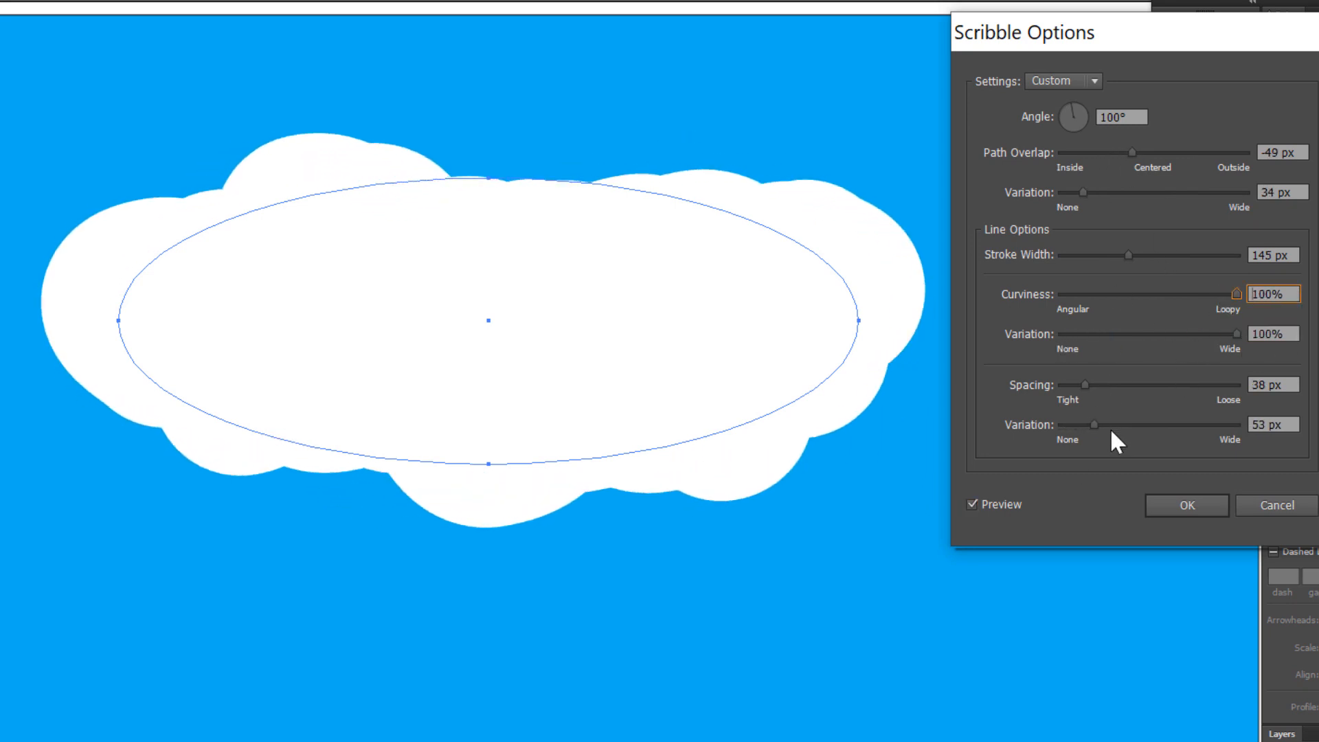
left_click_drag(1069, 424, 1090, 423)
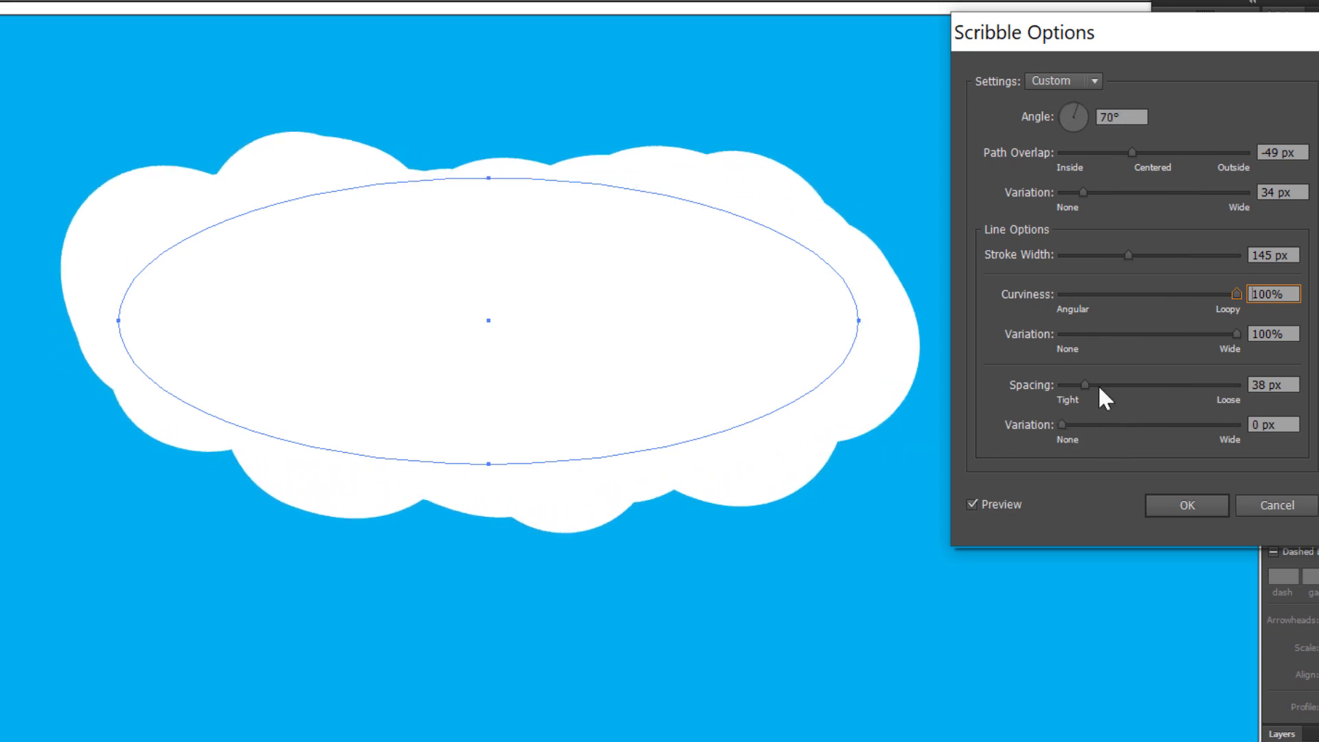
left_click_drag(1086, 384, 1087, 385)
- Reduce curviness to 76% and its variation, pull path overlap to -62 px and set the angle near 49°
left_click_drag(1237, 333, 1126, 332)
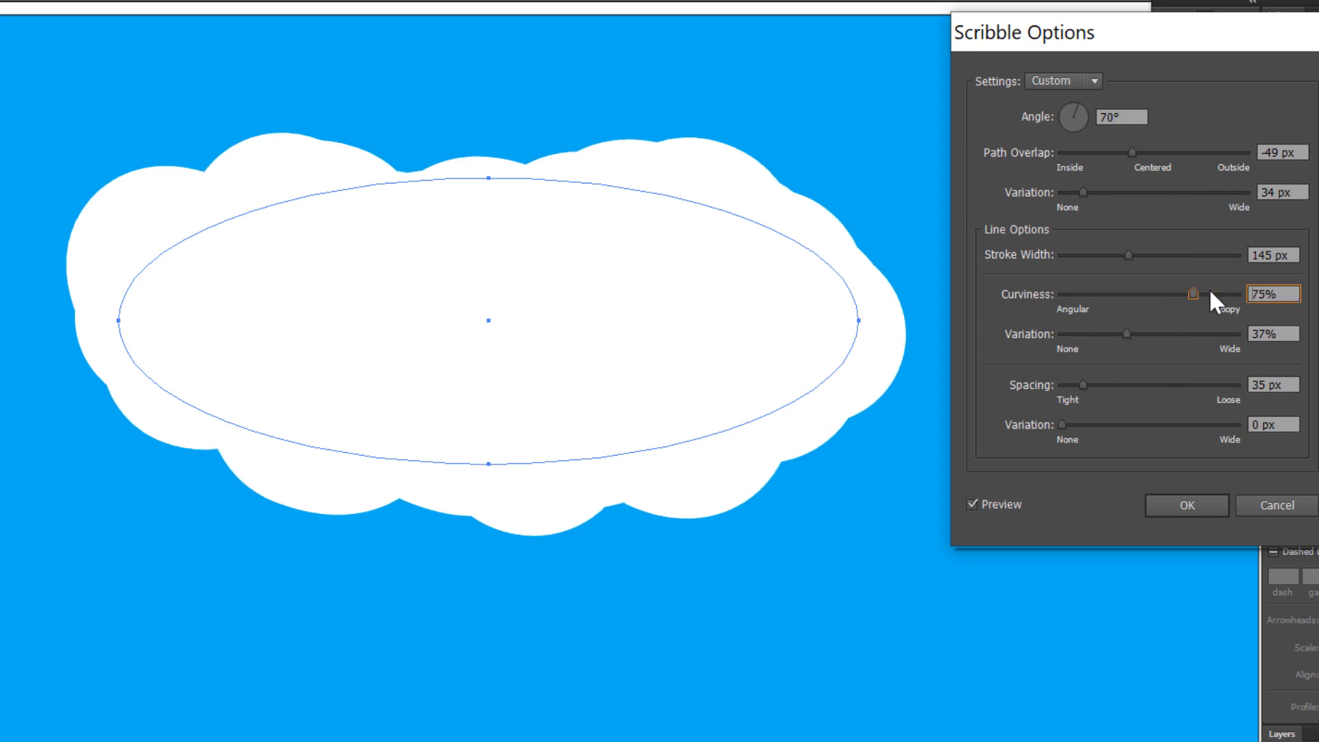
left_click_drag(1235, 294, 1196, 294)
left_click_drag(1087, 192, 1095, 193)
left_click_drag(1130, 153, 1084, 193)
left_click(1126, 192)
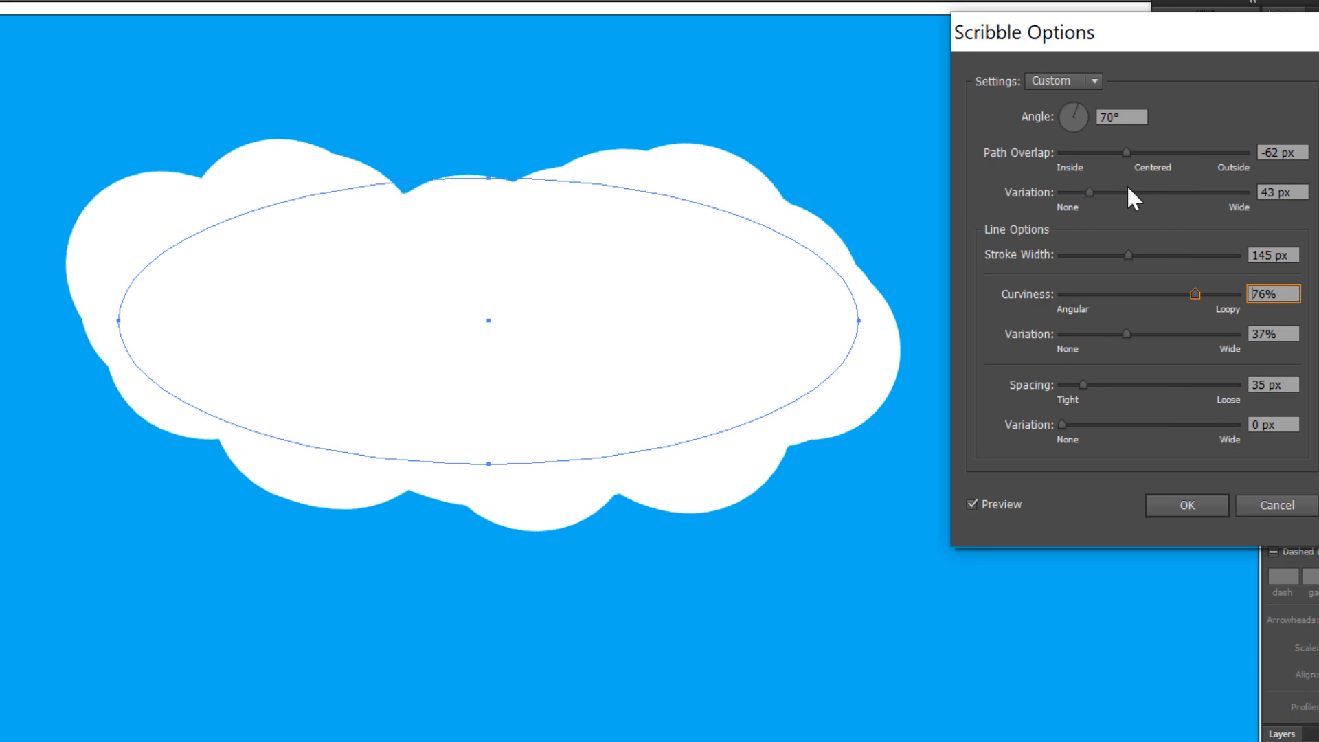
left_click(1122, 116)
scroll(1122, 116, "down", 2)
scroll(1124, 116, "down", 1)
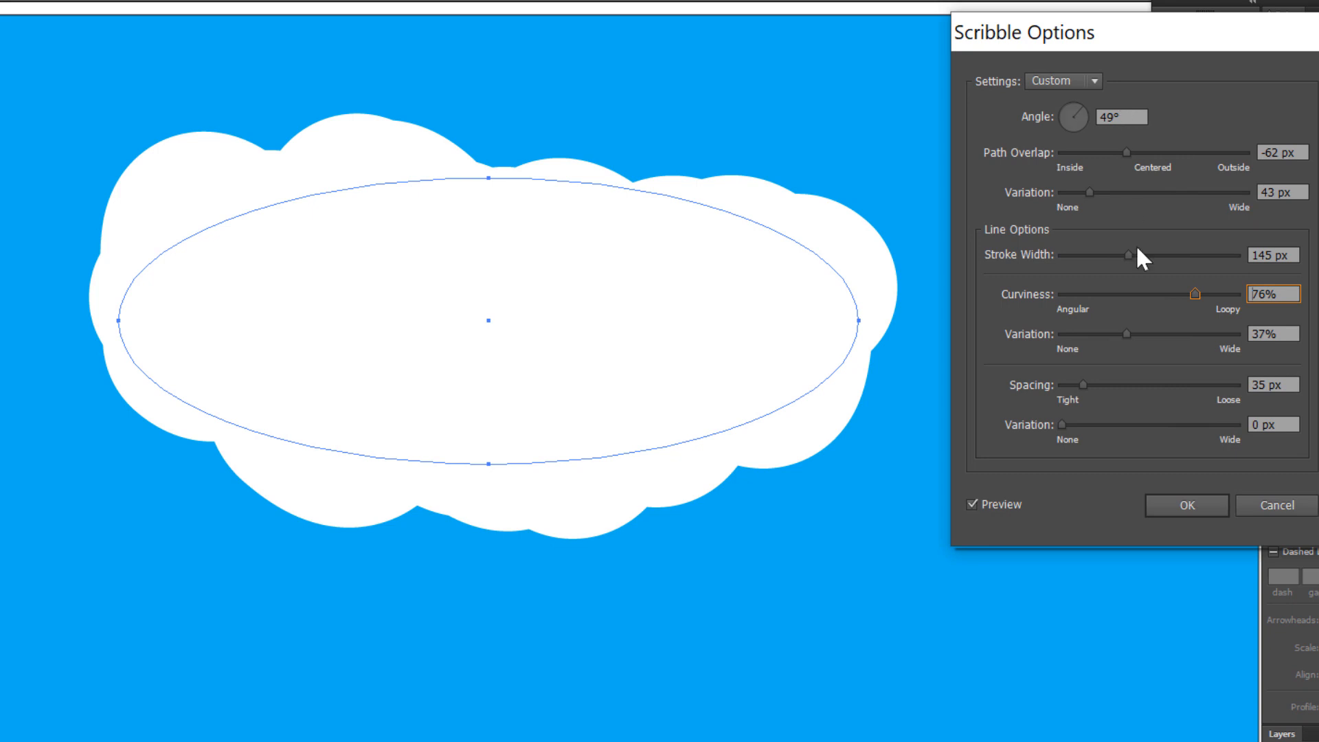
- Confirm the scribble, then Expand Appearance and Expand the cloud into solid filled paths
left_click(1186, 507)
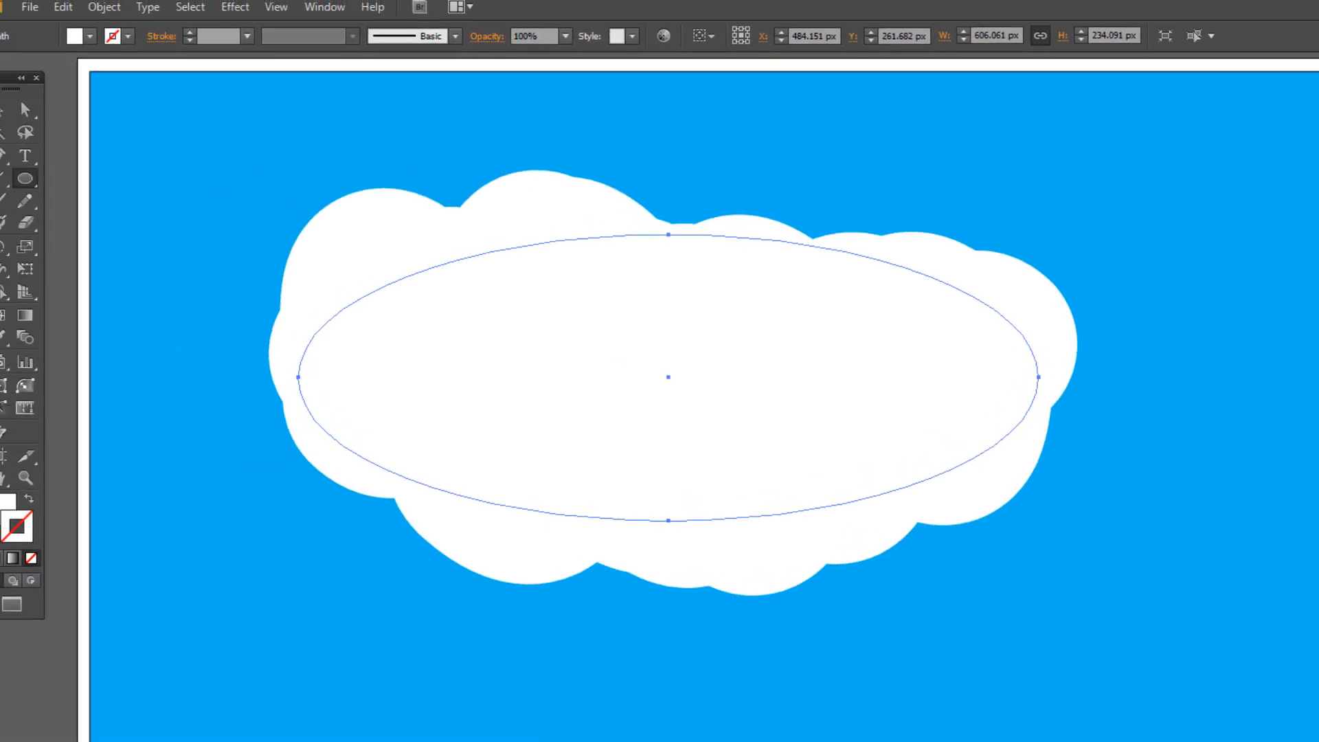
left_click(126, 14)
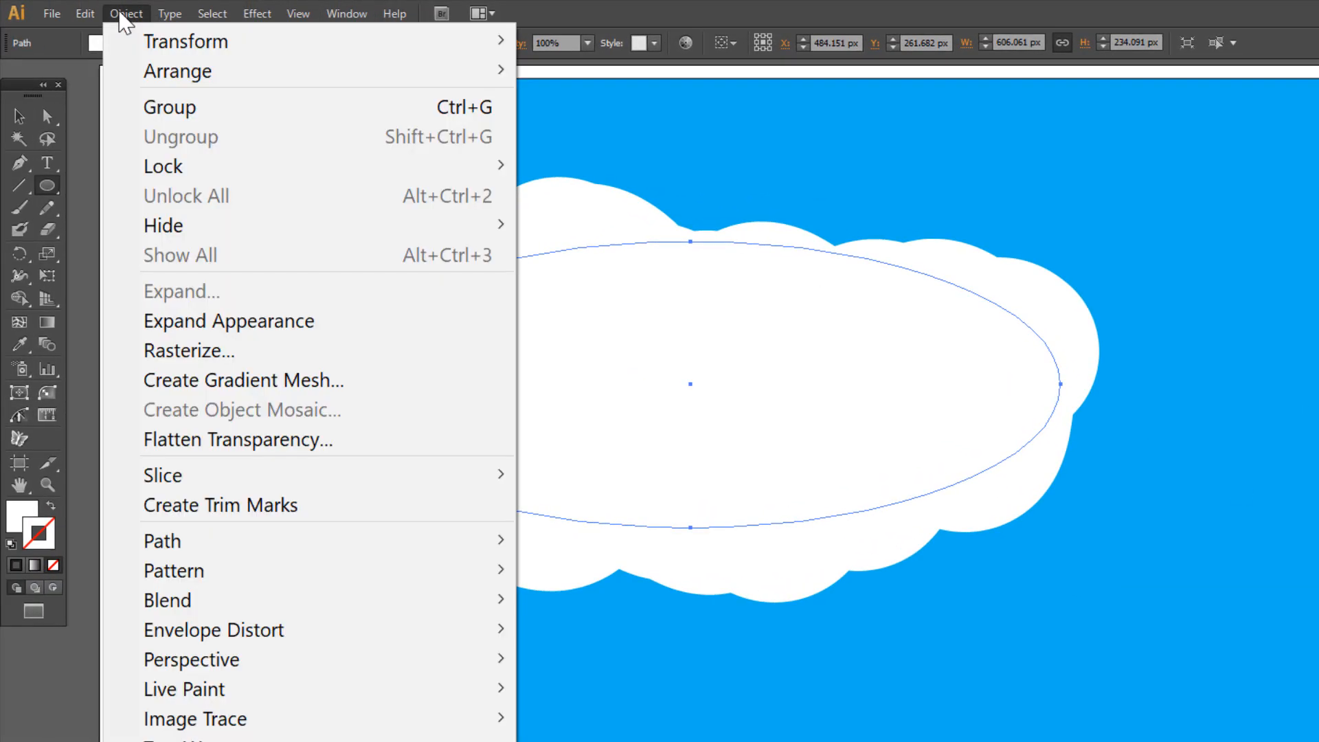
left_click(229, 320)
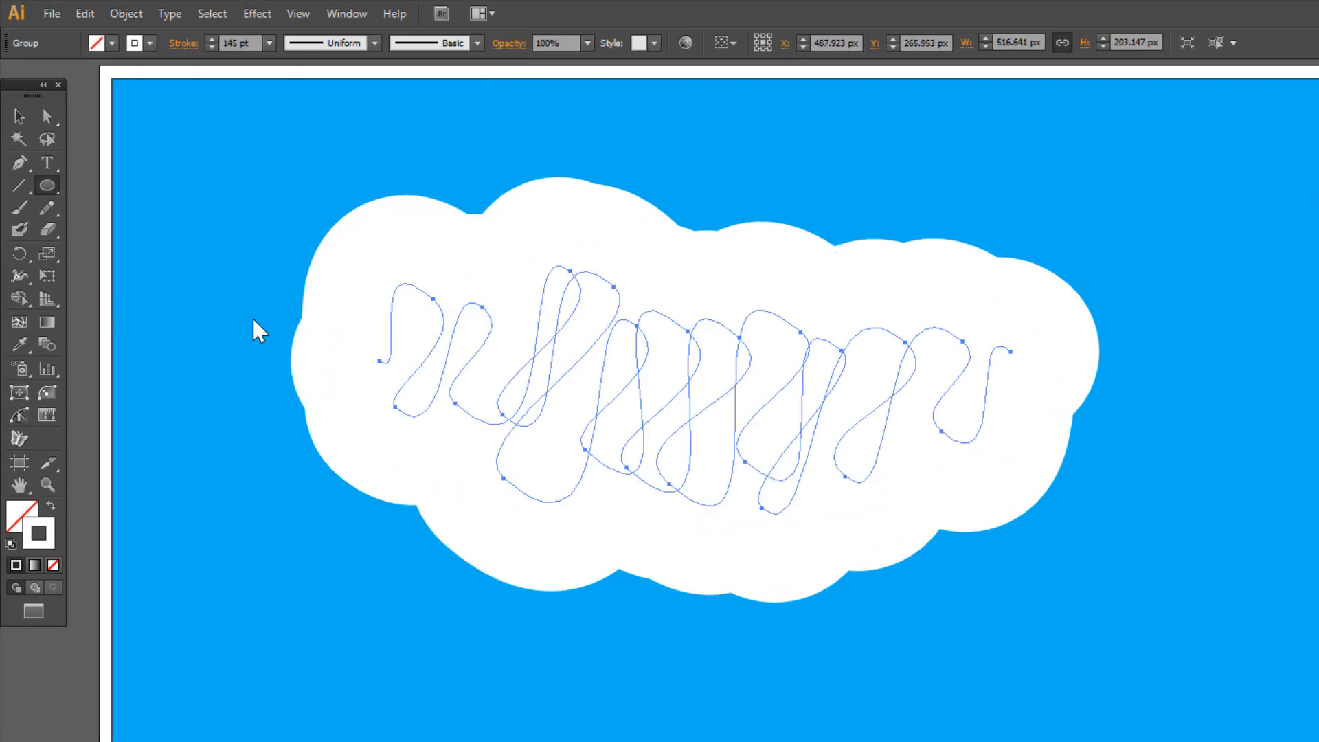
left_click(126, 13)
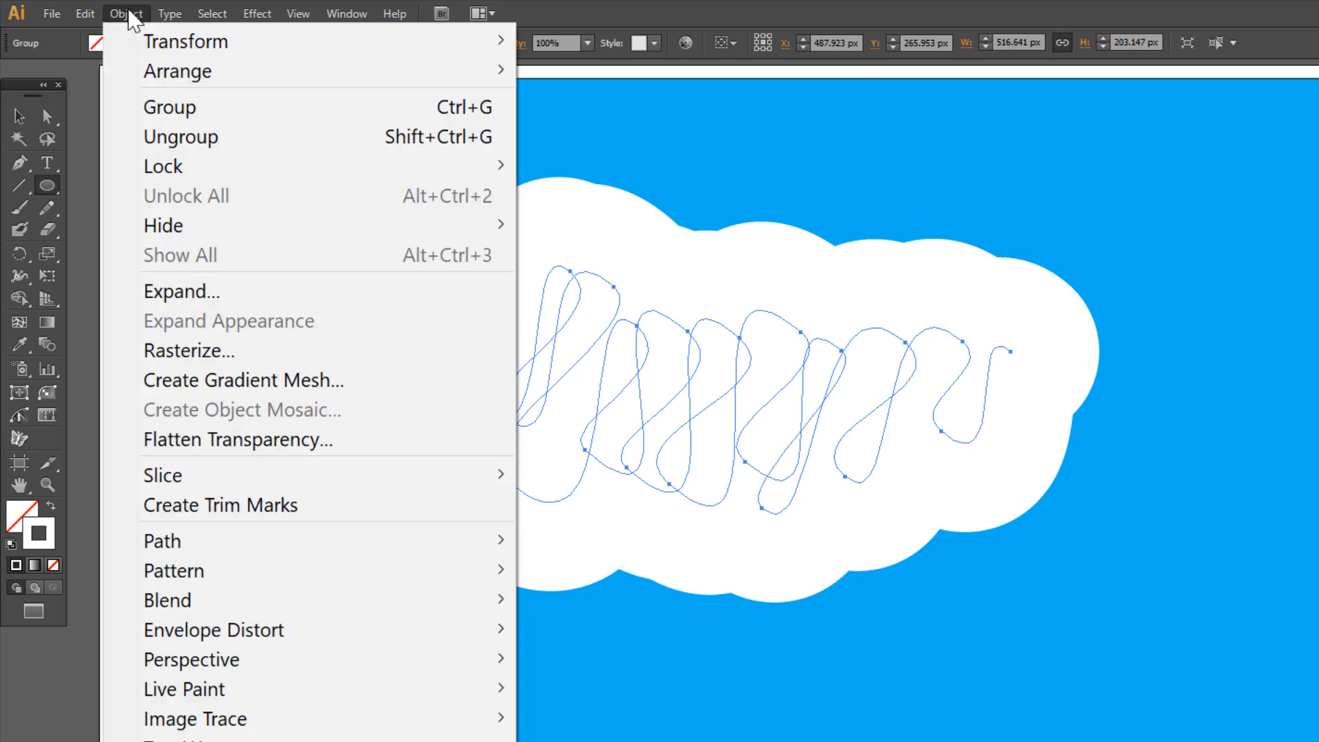
left_click(182, 292)
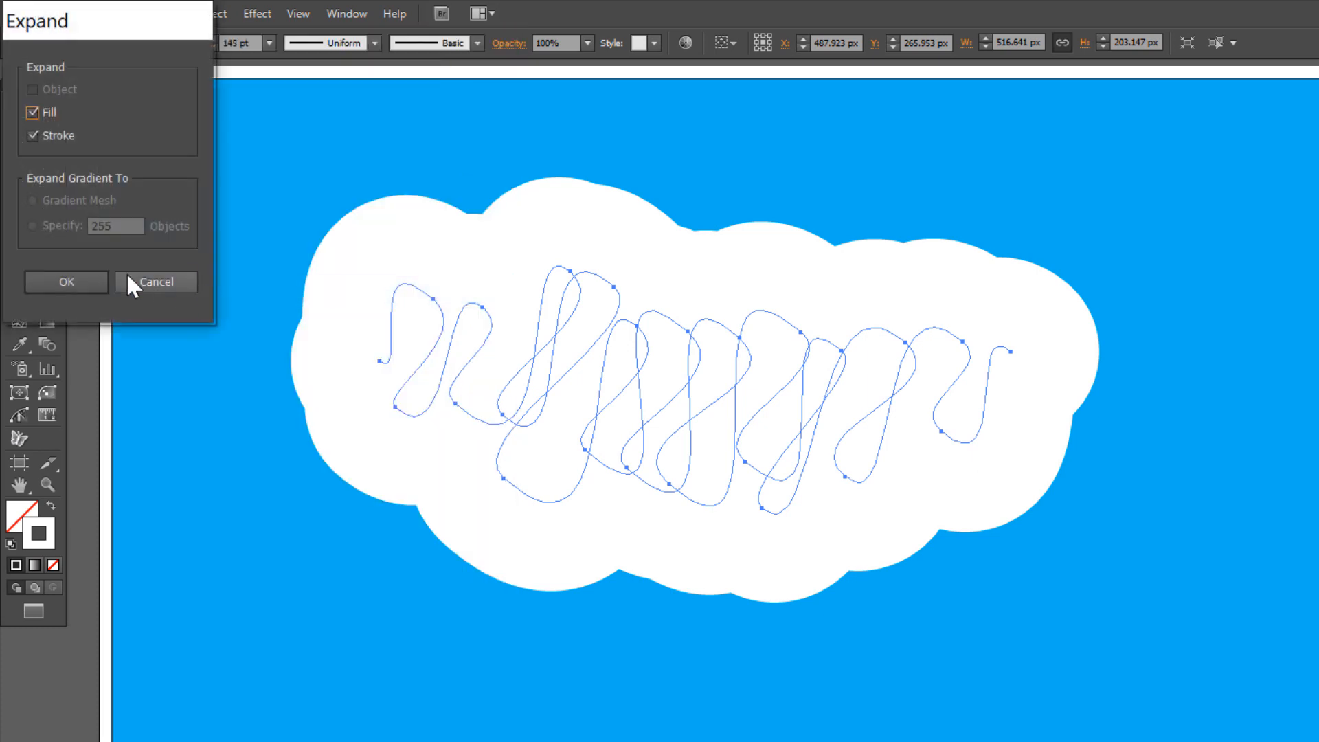
left_click(66, 281)
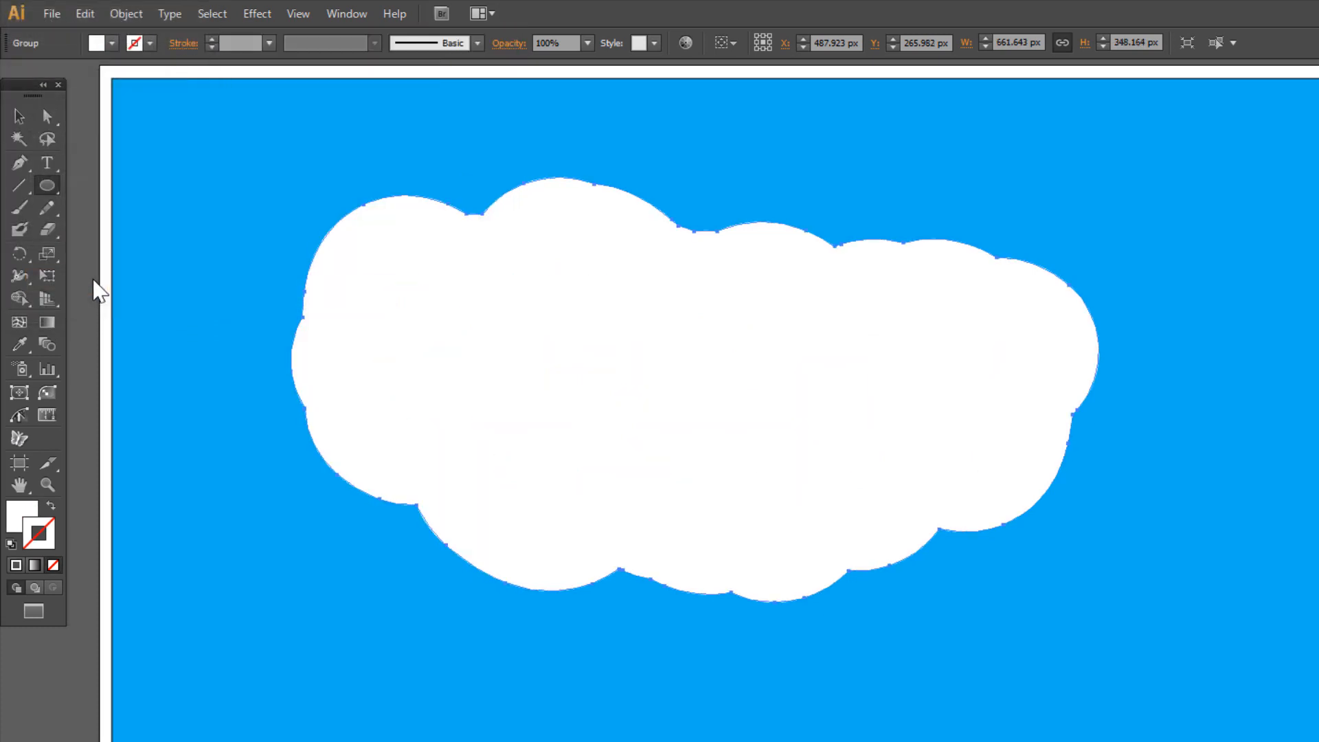